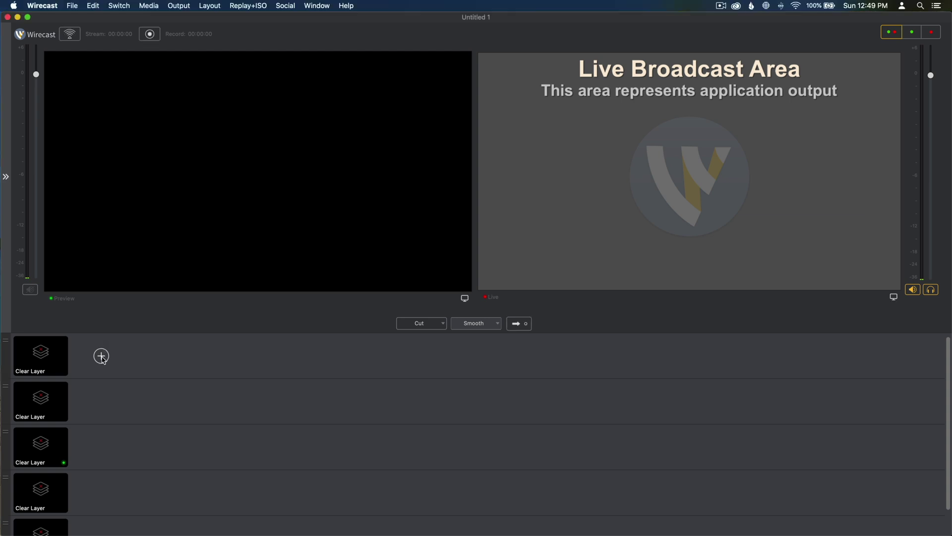
# - Add a Video Capture shot from the Logitech BRIO Video camera to Master Layer 1
pyautogui.click(102, 357)
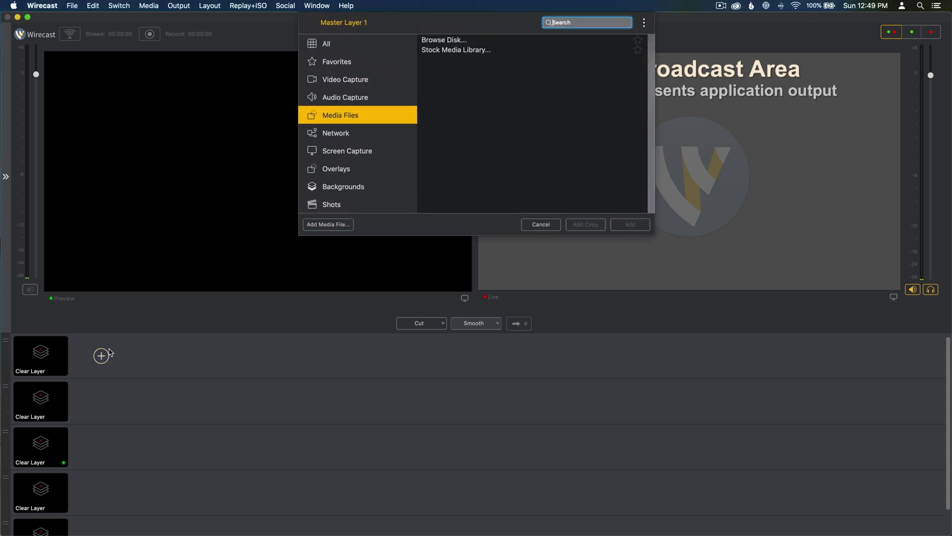
pyautogui.click(368, 82)
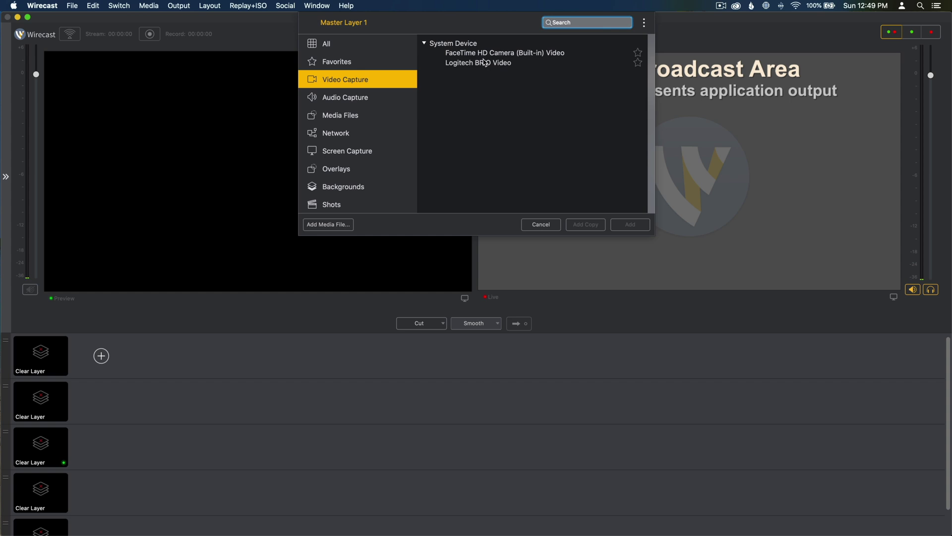
pyautogui.click(510, 67)
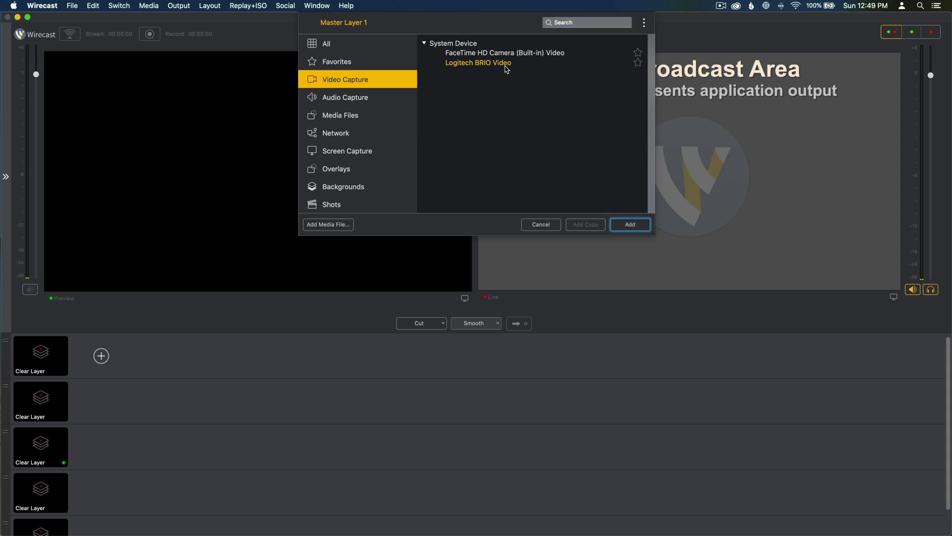
pyautogui.click(630, 227)
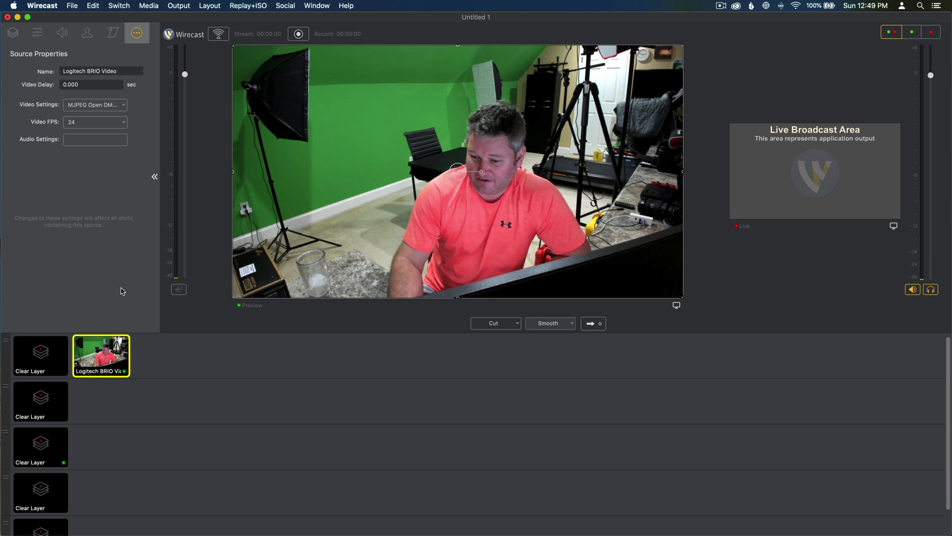
pyautogui.moveTo(119, 369)
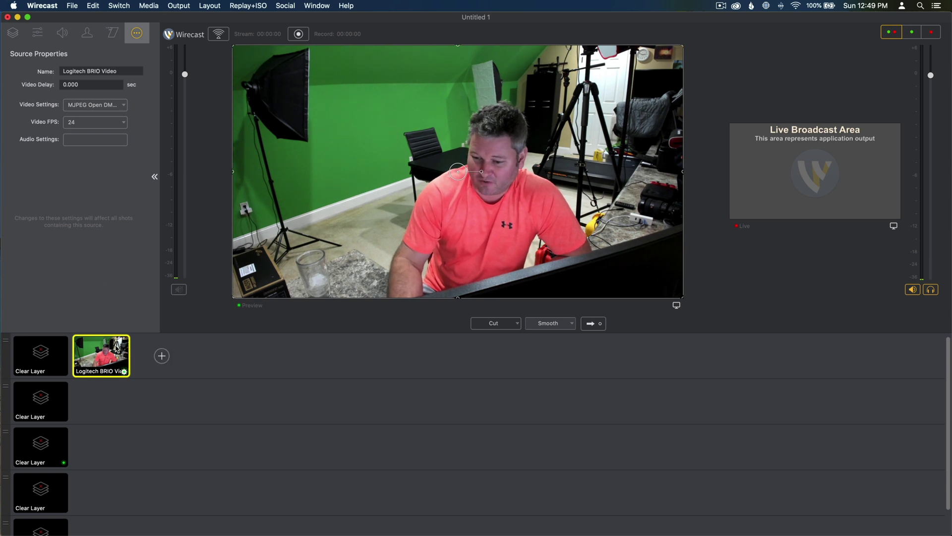
# - Switch the BRIO shot's audio to Yeti Stereo Microphone Audio
pyautogui.click(124, 372)
pyautogui.moveTo(160, 391)
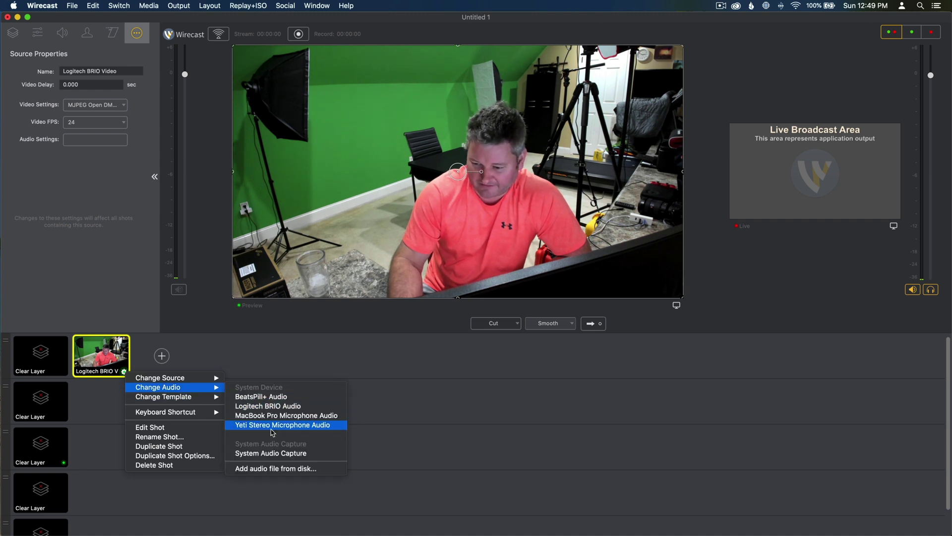
pyautogui.click(274, 425)
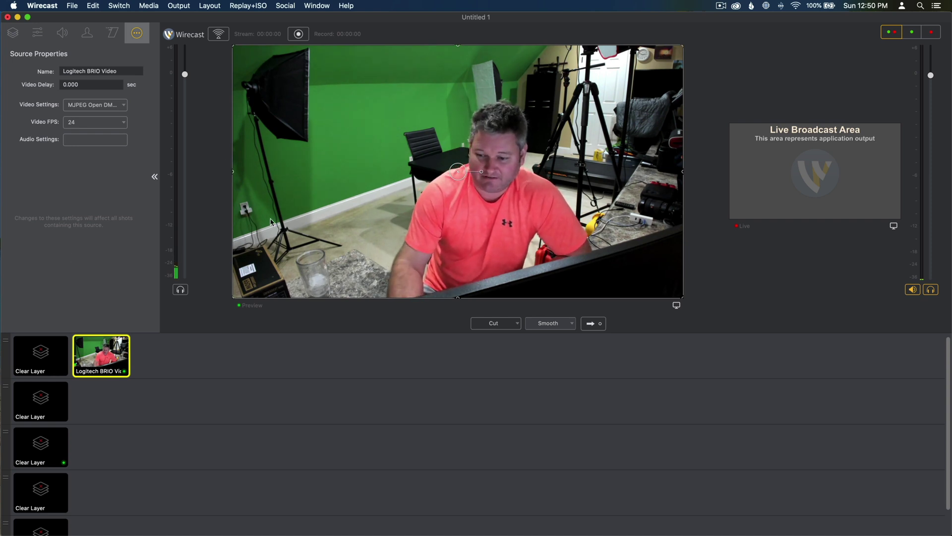
pyautogui.moveTo(149, 357)
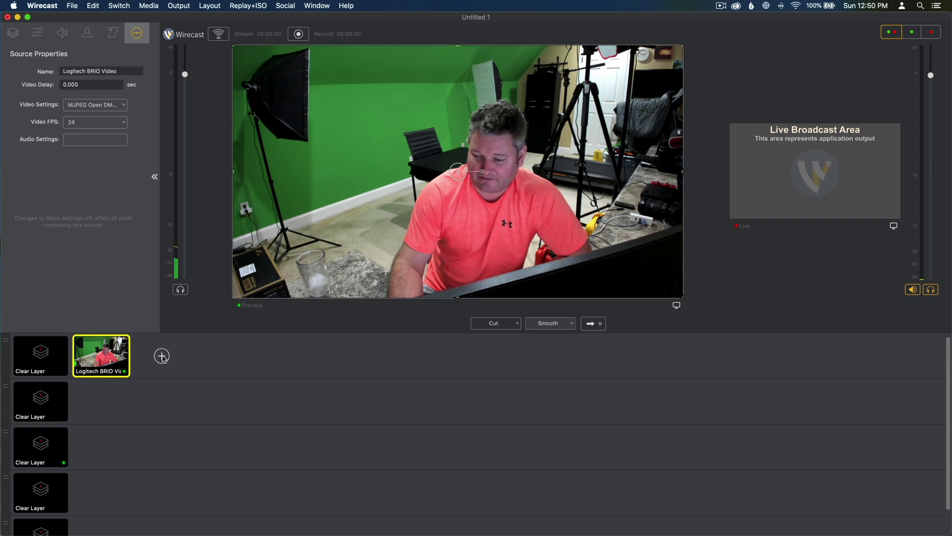
# - Add IrixGuy Live Show.mov from the LiveShowContent folder as a second Master Layer 1 shot
pyautogui.click(163, 358)
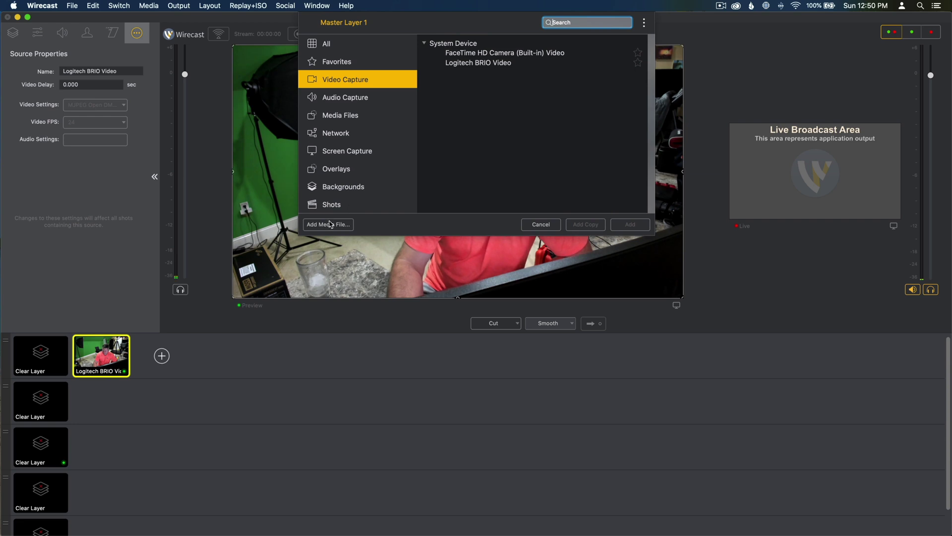
pyautogui.click(328, 225)
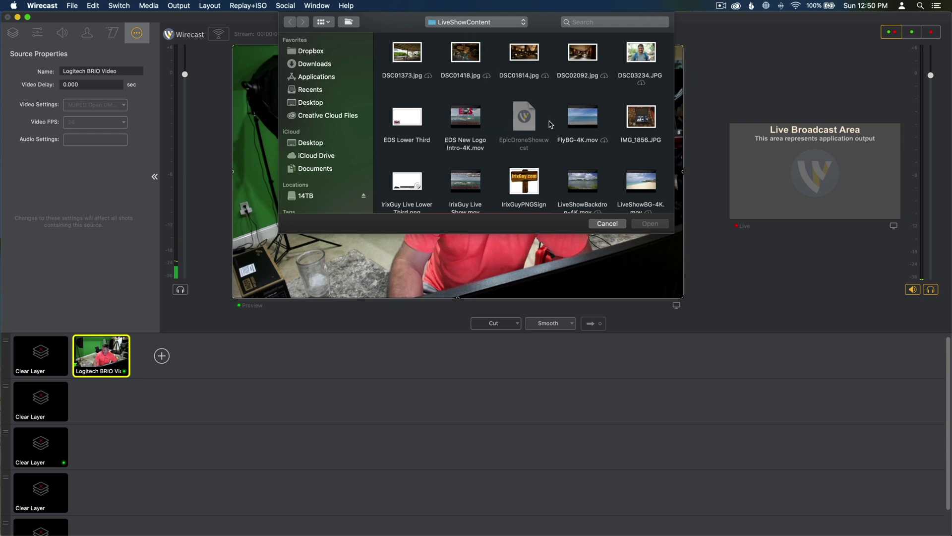
pyautogui.scroll(-1, 578, 133)
pyautogui.scroll(-1, 581, 134)
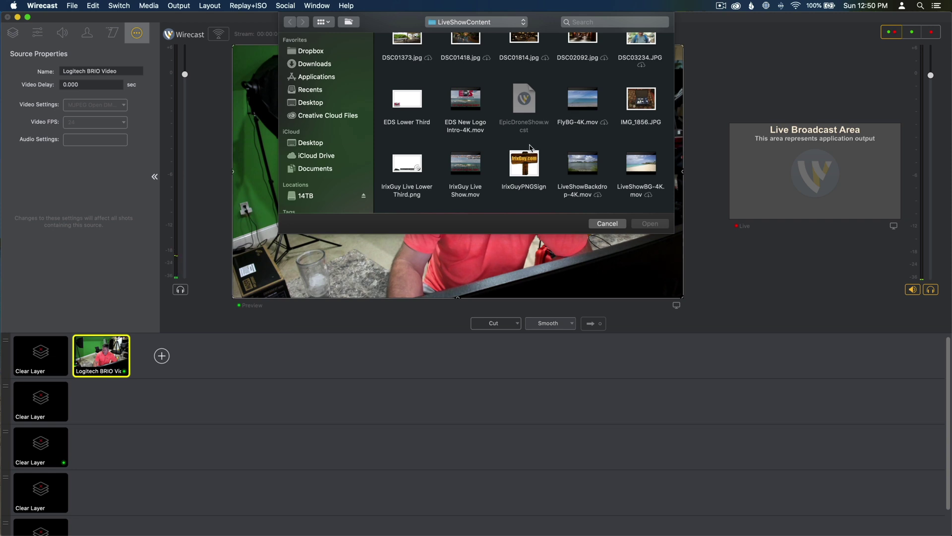
pyautogui.moveTo(481, 171)
pyautogui.click(479, 170)
pyautogui.click(649, 224)
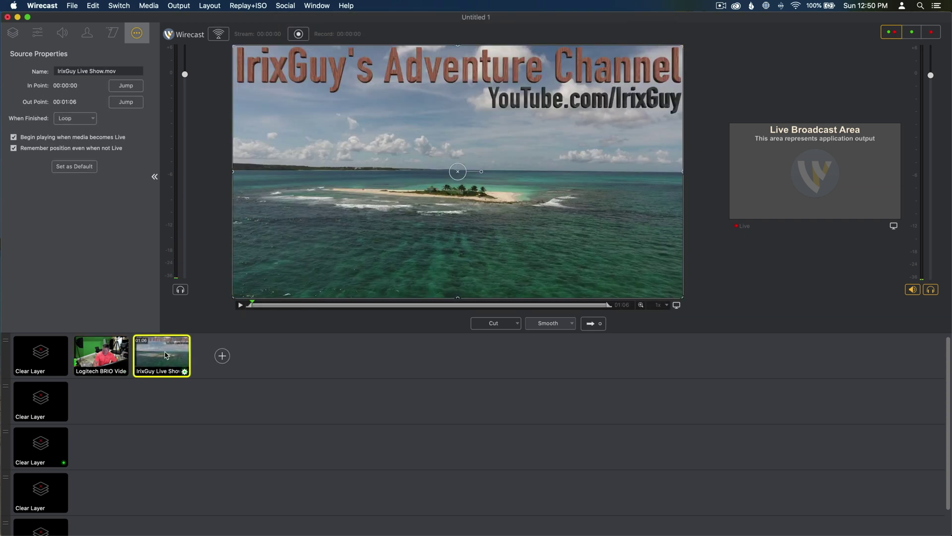
pyautogui.click(228, 358)
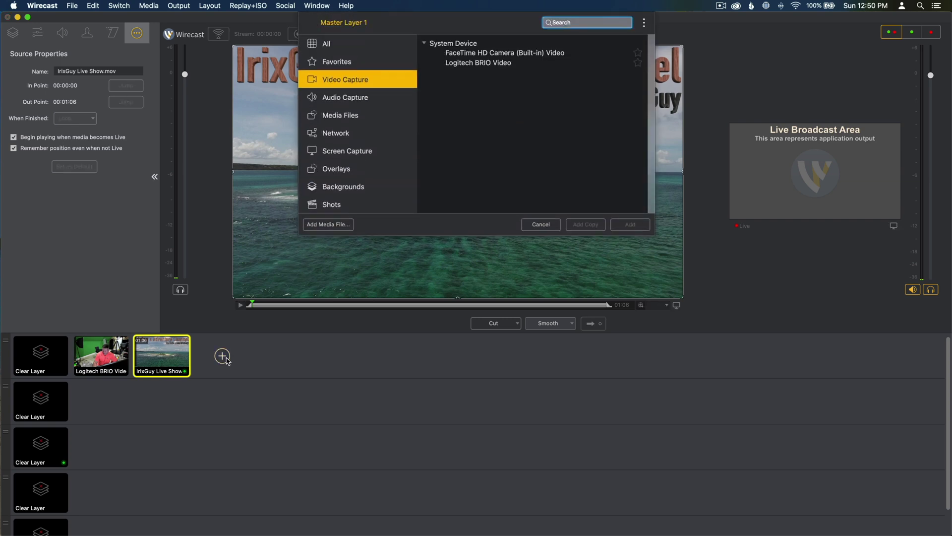
# - Add the Outro Sandy.mov media file as the third shot on Master Layer 1
pyautogui.click(328, 224)
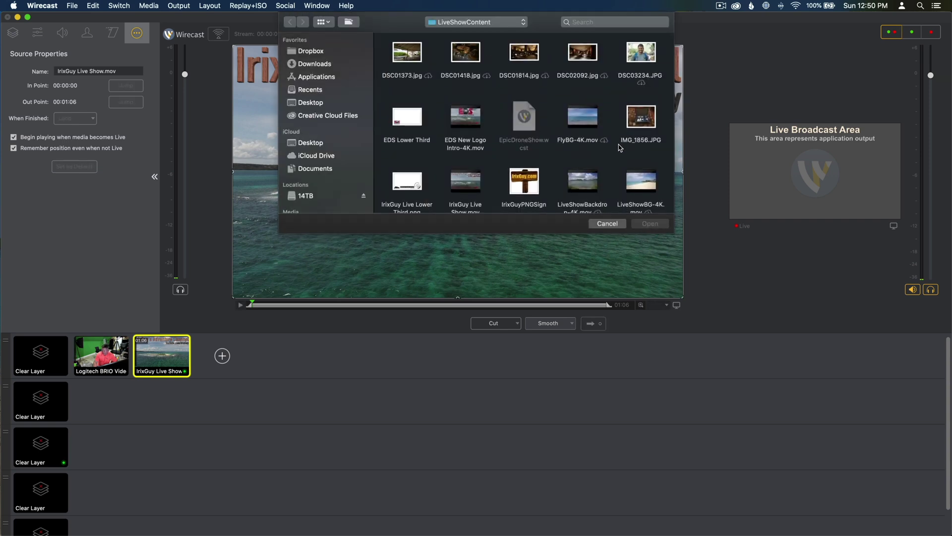
pyautogui.scroll(-5, 619, 147)
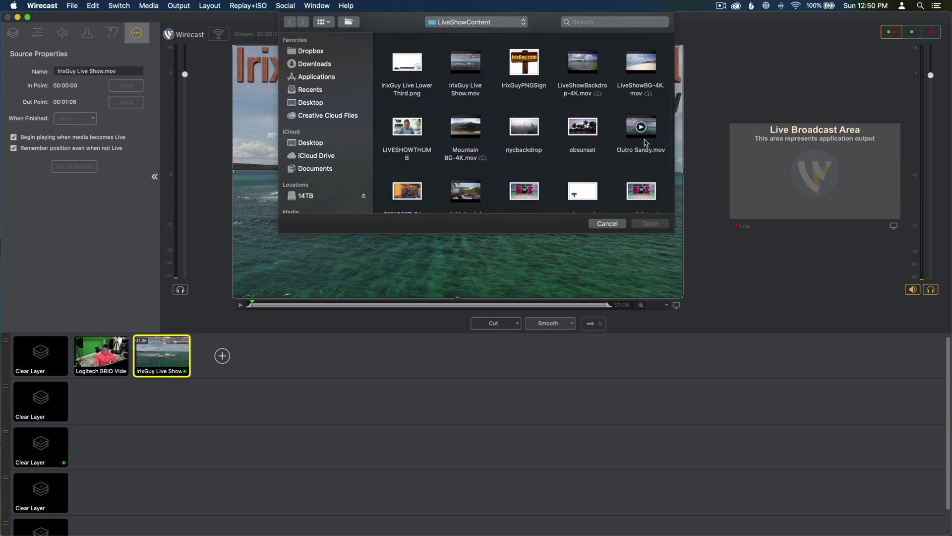
pyautogui.click(644, 141)
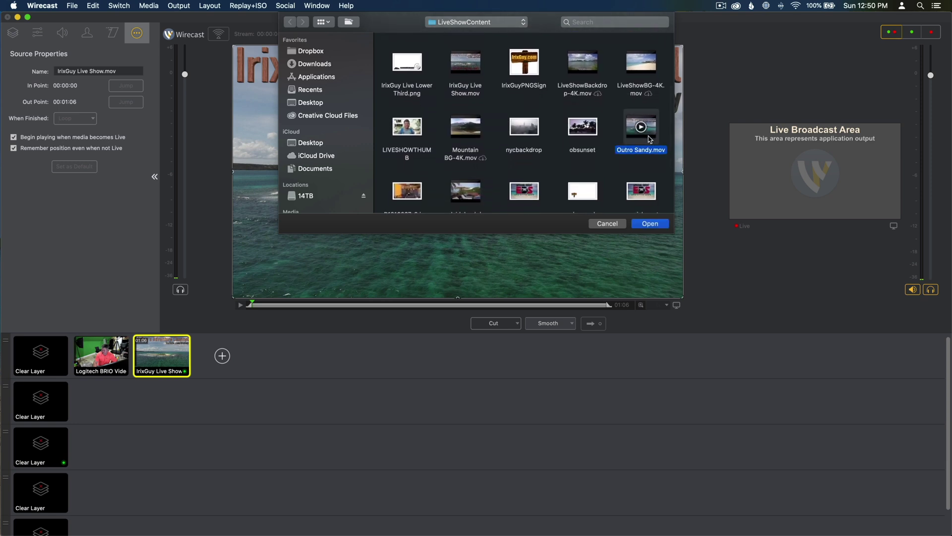
pyautogui.click(650, 223)
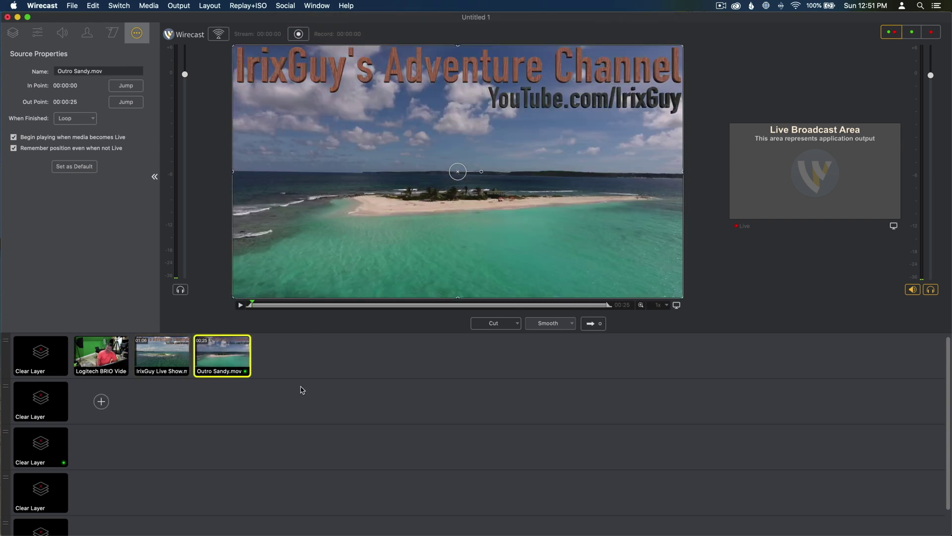
# - Open the File menu and slide across to the Output menu
pyautogui.click(74, 7)
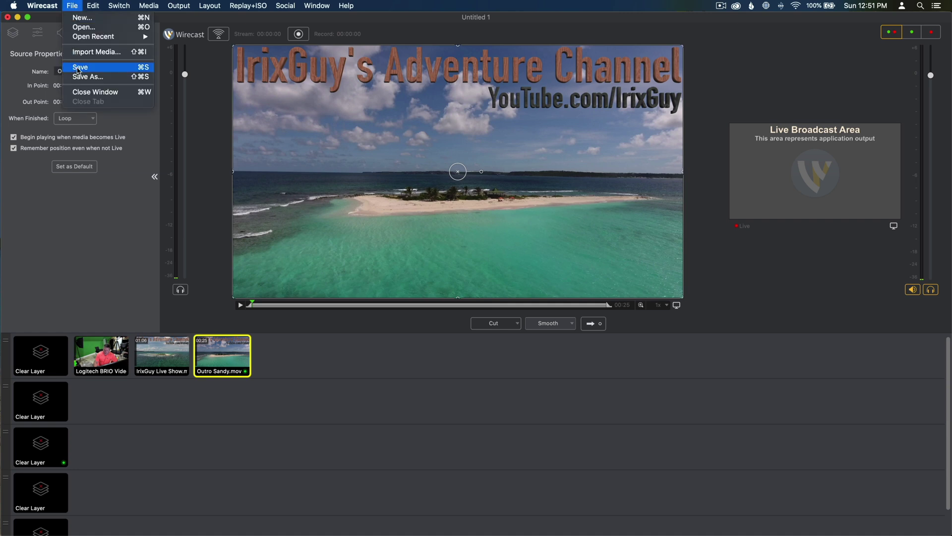
pyautogui.moveTo(174, 3)
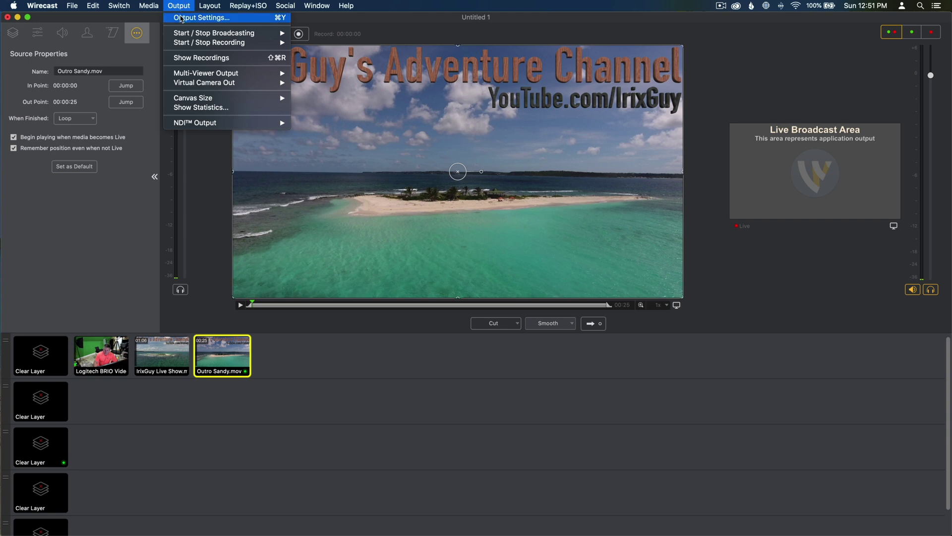
# - Open Output Settings, with RTMP Server offered as the destination
pyautogui.click(181, 18)
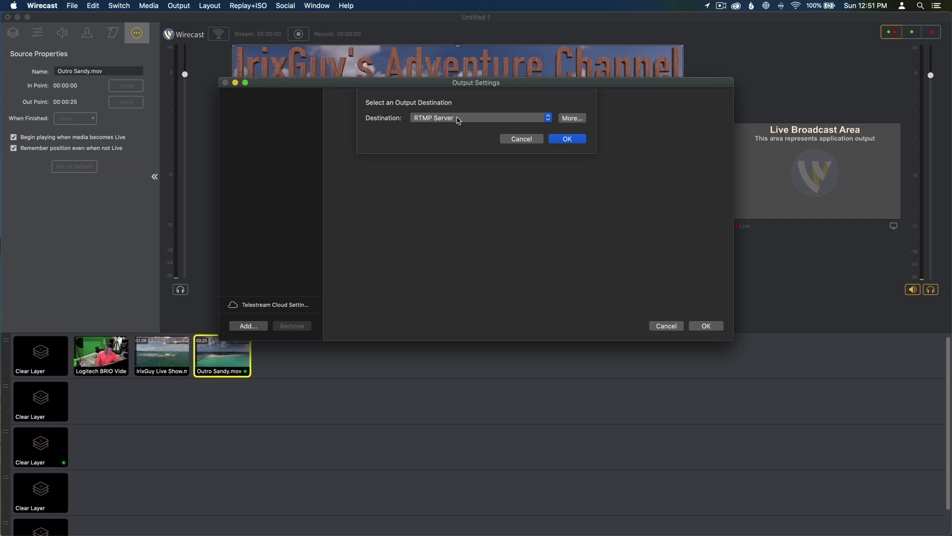
# - Confirm the RTMP Server output and review address rtmp://localhost:1935/live and stream name myStream
pyautogui.click(573, 141)
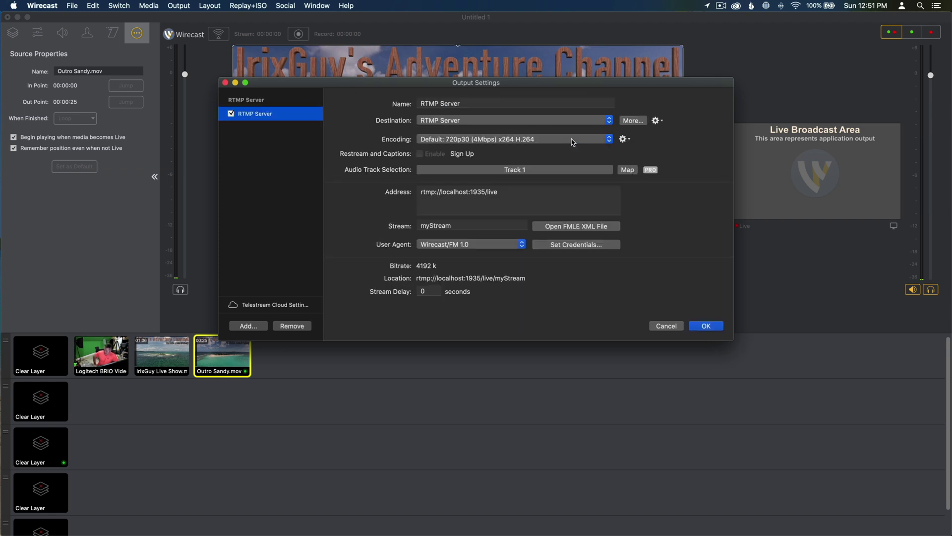
pyautogui.click(504, 192)
pyautogui.moveTo(503, 193); pyautogui.dragTo(420, 192)
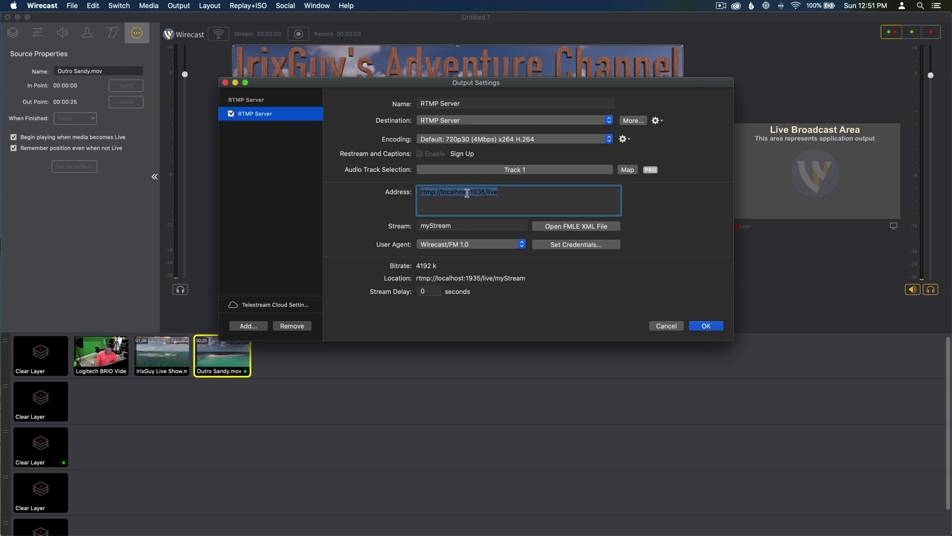
pyautogui.click(462, 226)
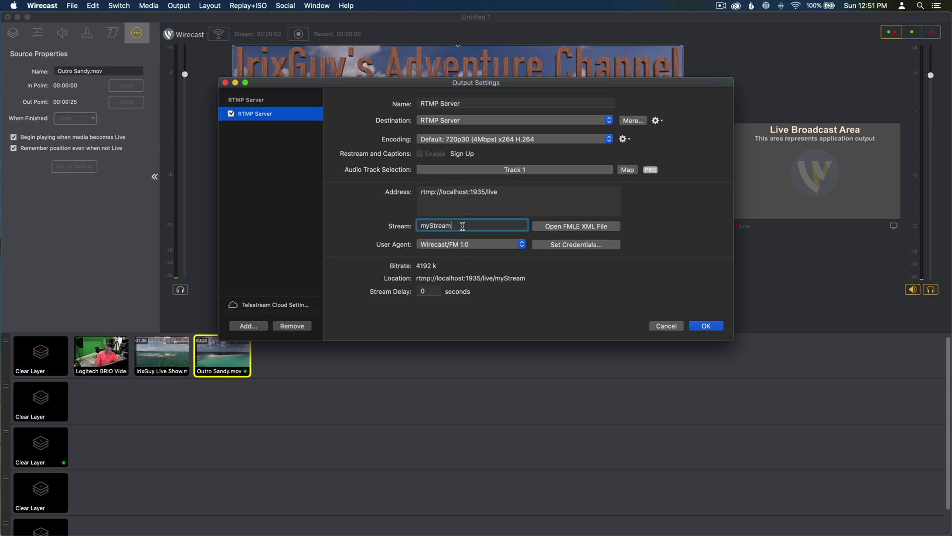
pyautogui.click(533, 144)
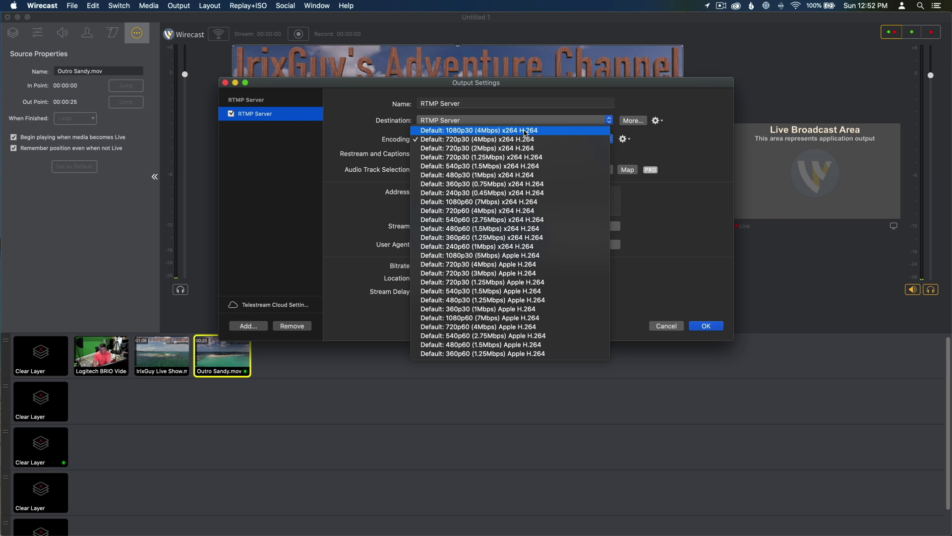
# - Choose Default: 1080p30 (4Mbps) x264 H.264 encoding and close Output Settings
pyautogui.click(525, 133)
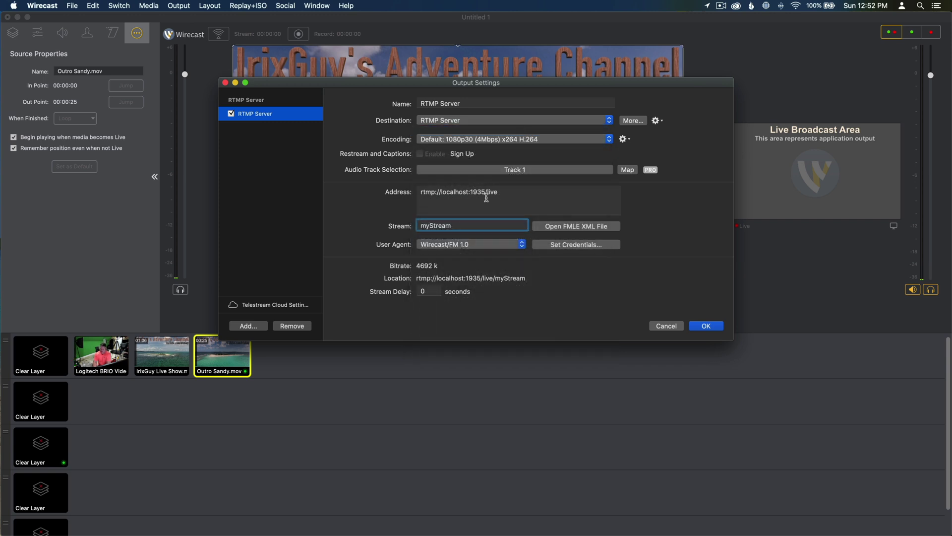
pyautogui.click(674, 327)
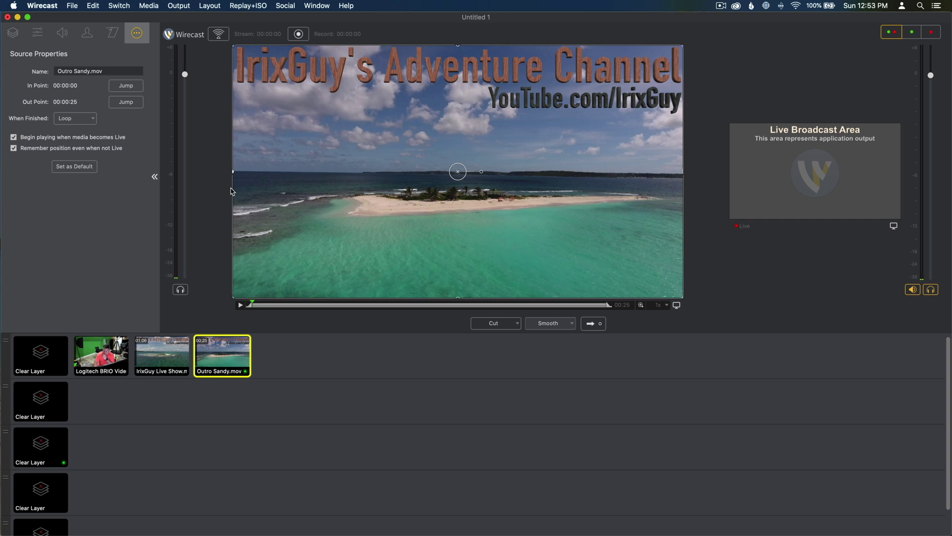
# - Load the IrixGuy Live Show.mov shot into the preview
pyautogui.click(179, 353)
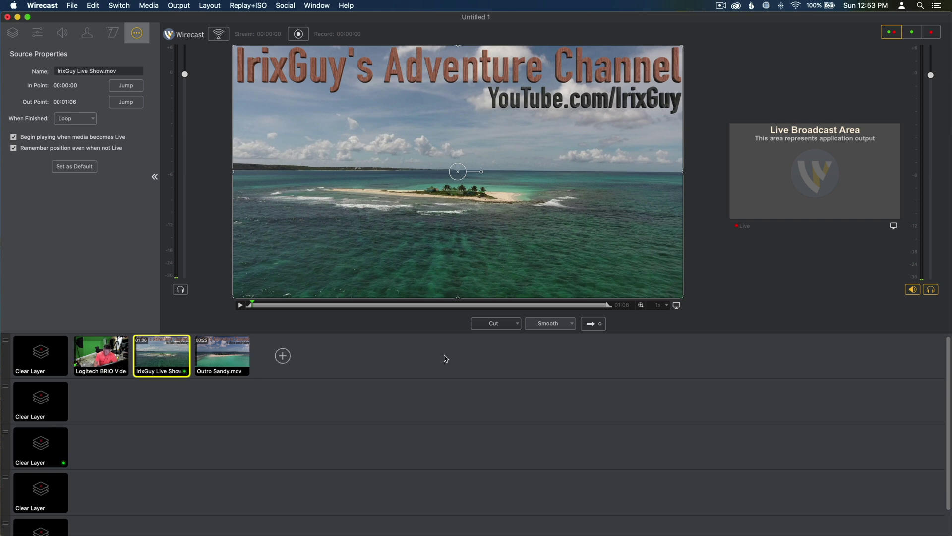
# - Take the IrixGuy Live Show intro live and cue the Logitech BRIO shot in preview
pyautogui.click(593, 325)
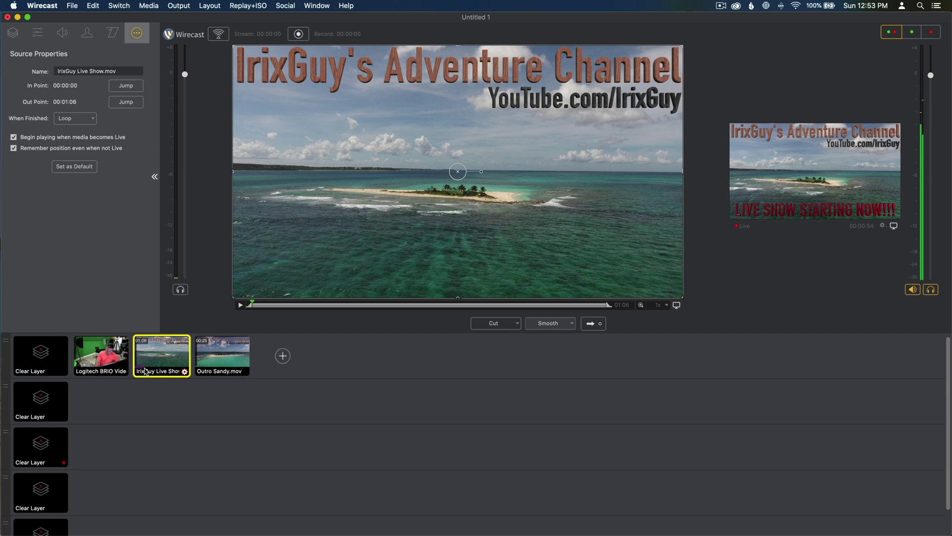
pyautogui.click(123, 353)
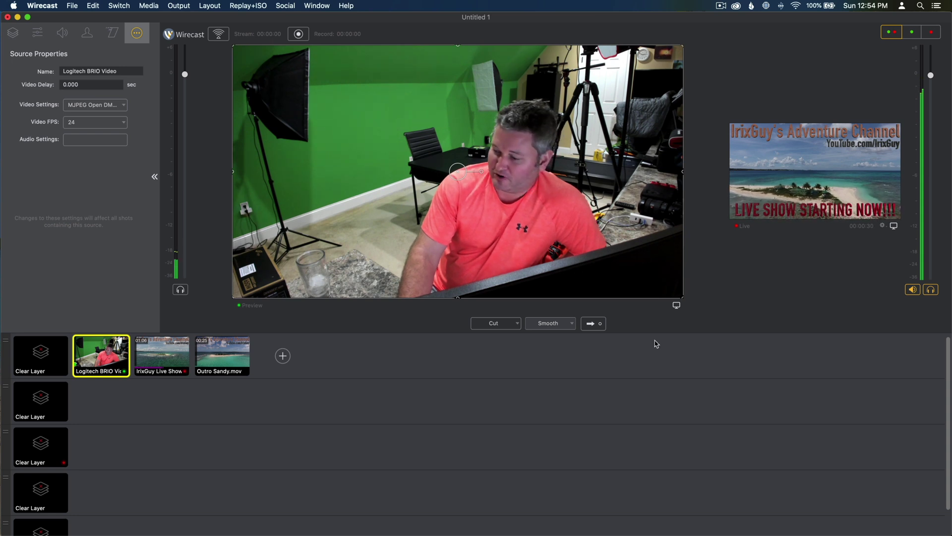
# - Take the Logitech BRIO webcam shot live, then switch the live output to Outro Sandy.mov
pyautogui.click(597, 328)
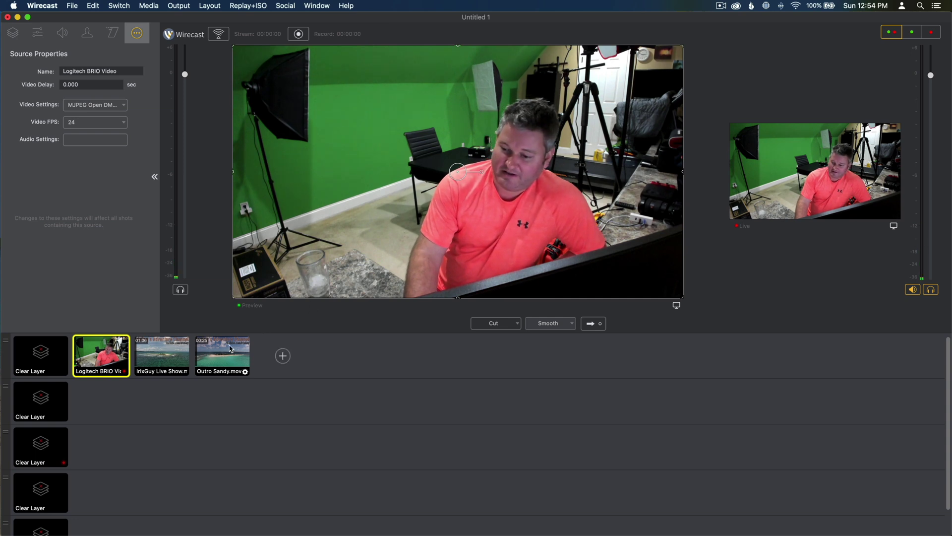
pyautogui.click(231, 348)
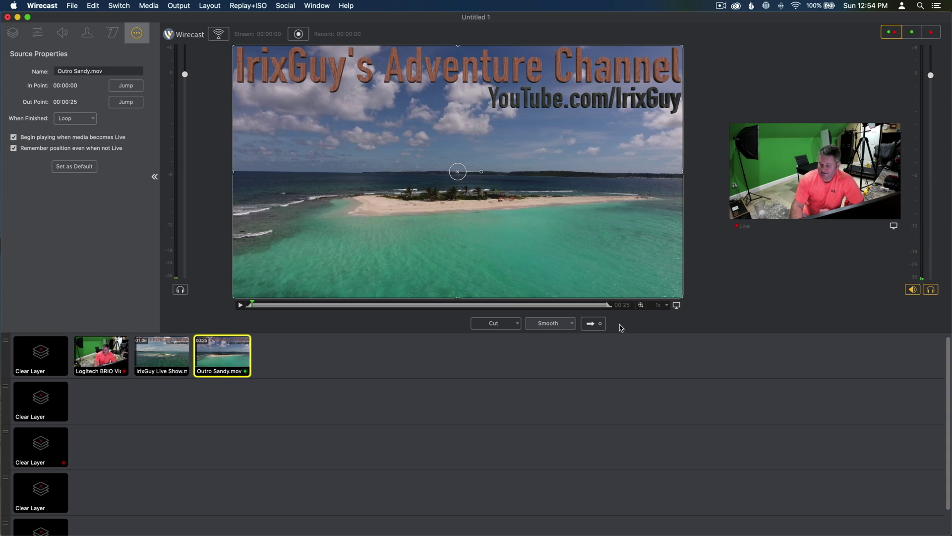
pyautogui.click(594, 325)
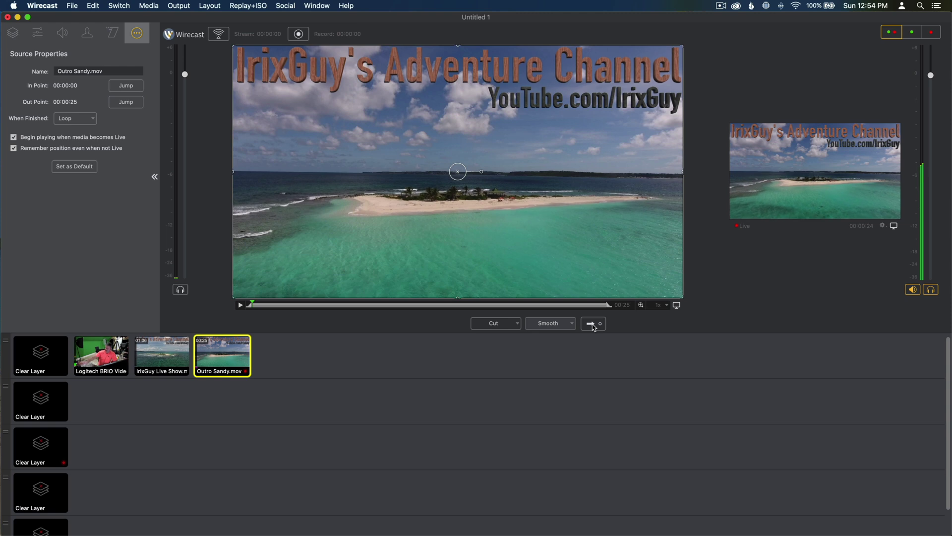